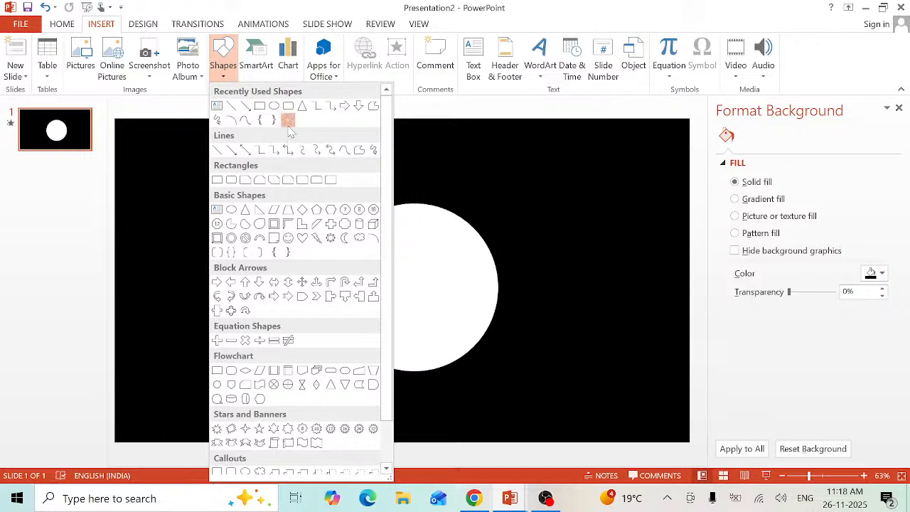
- Draw a small five-point star about 1.4 cm high near the slide's upper-left corner, with white fill and white outline
click(287, 122)
drag(142, 142, 165, 164)
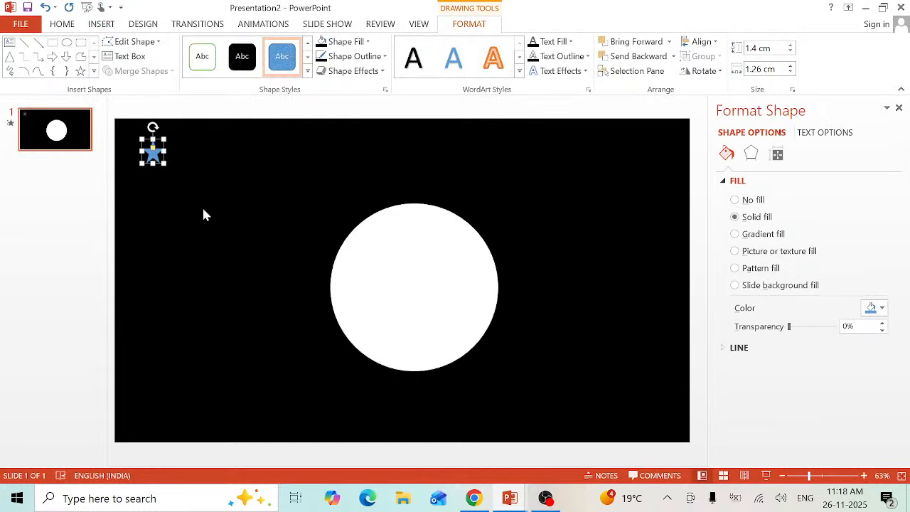
click(337, 45)
click(321, 76)
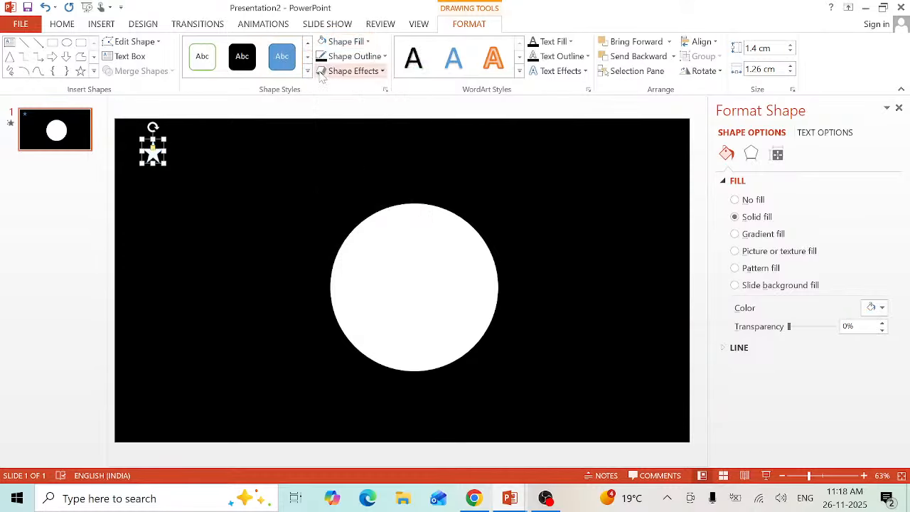
click(326, 57)
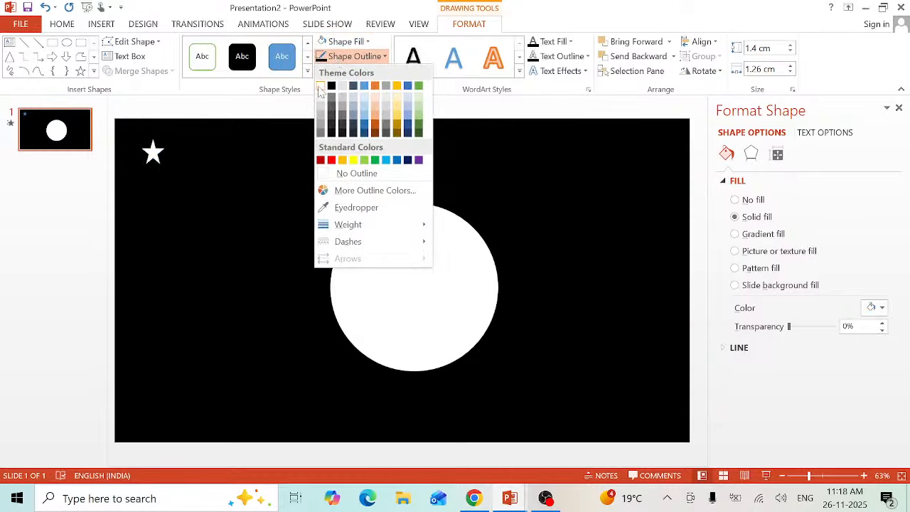
click(319, 86)
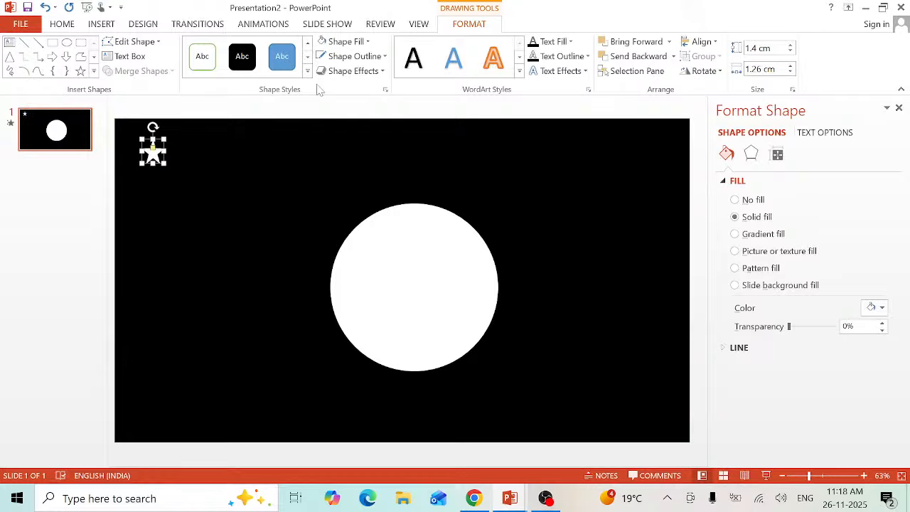
- Apply the second preset shape effect in the first row of presets to the star
click(334, 71)
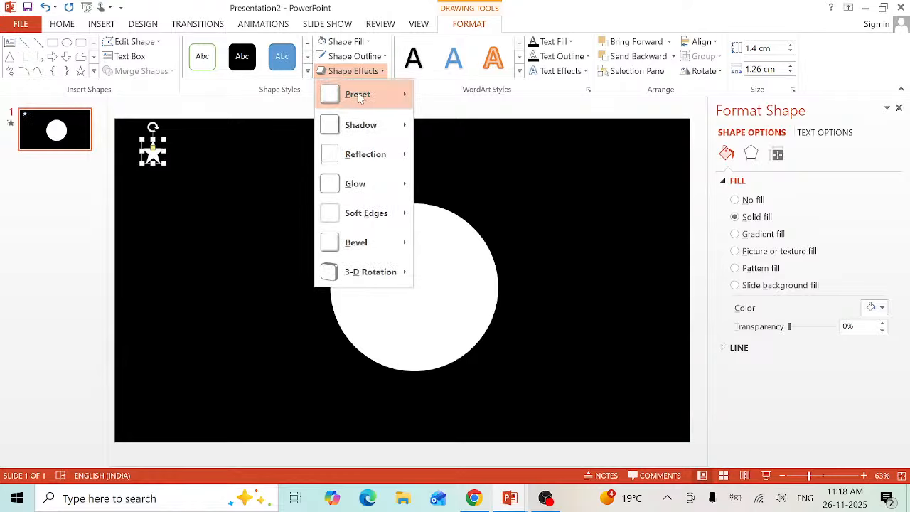
mouse_move(369, 105)
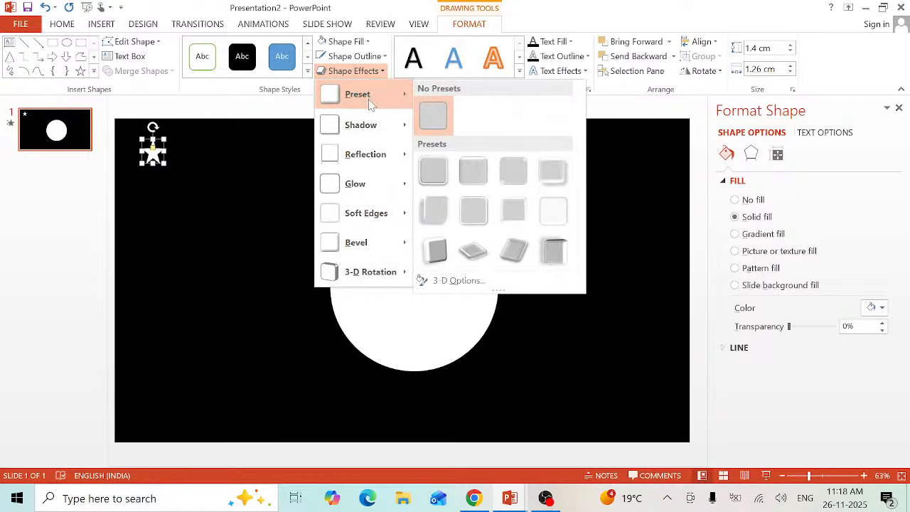
click(474, 174)
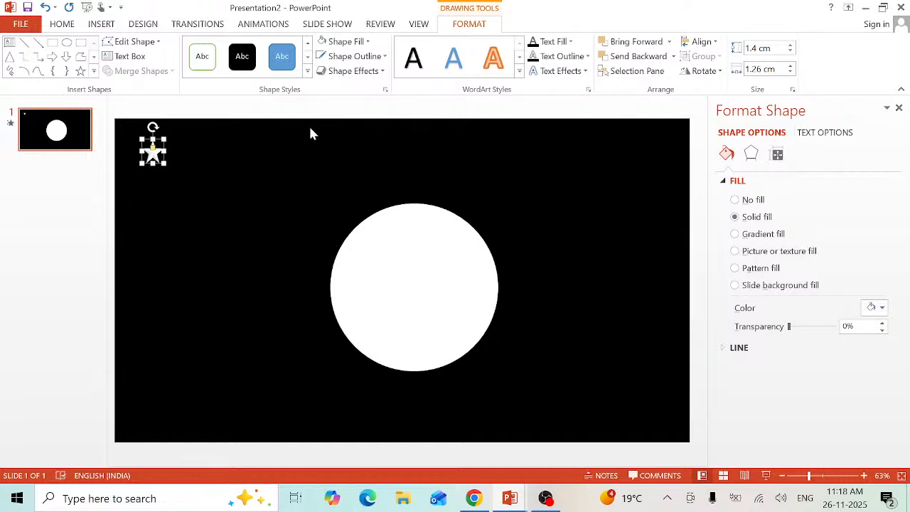
- Give the star the Pulse emphasis animation, show the slide's list of animations and preview the effect
click(253, 29)
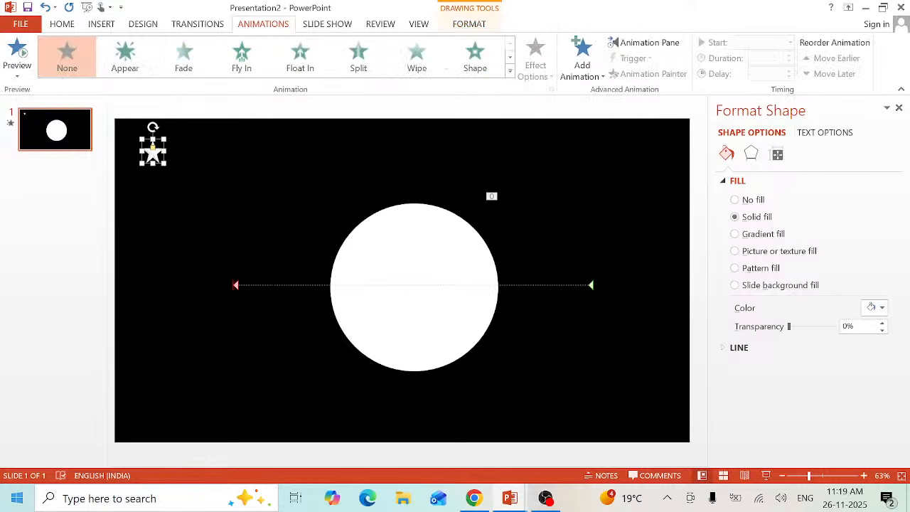
click(509, 73)
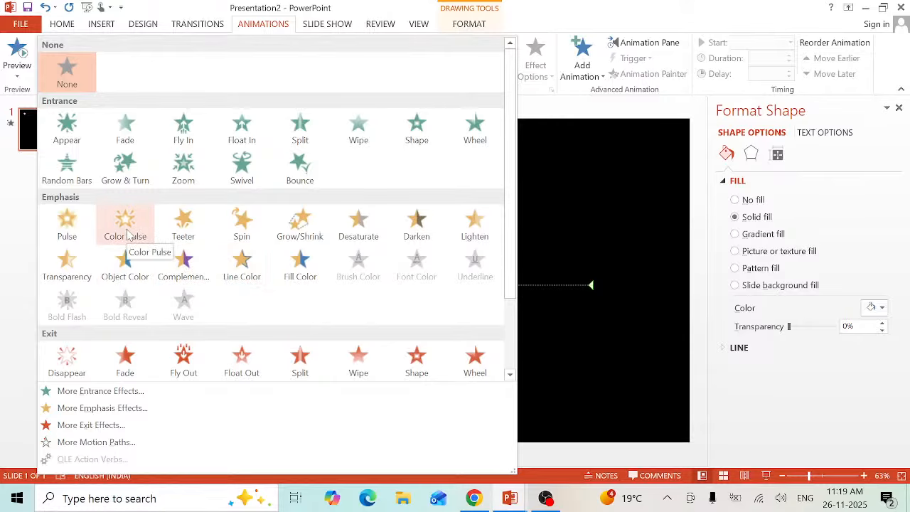
click(64, 233)
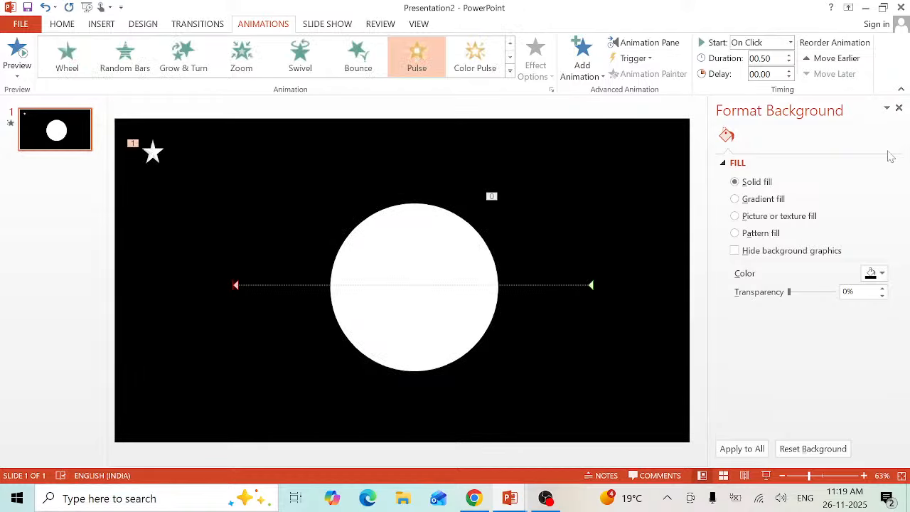
click(898, 107)
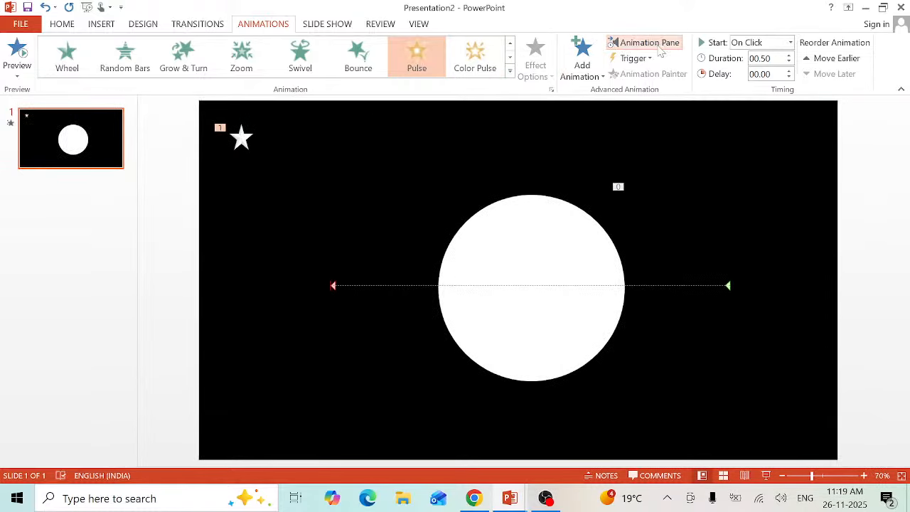
click(643, 43)
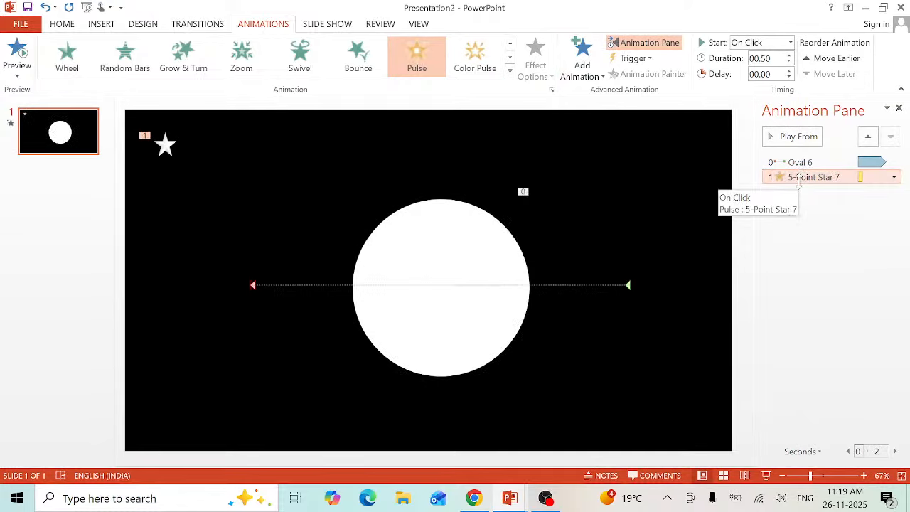
click(798, 138)
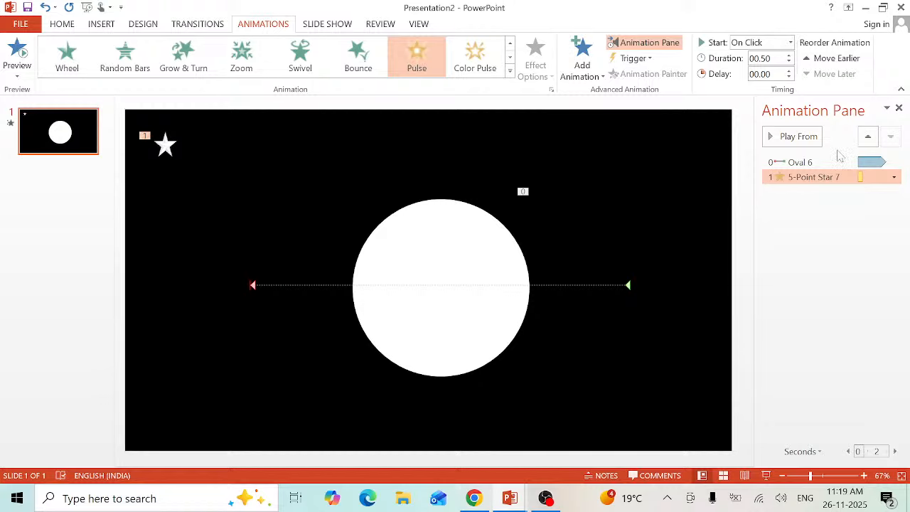
- Set the star's Pulse timing to start With Previous, last 0.5 seconds (Very Fast) and repeat Until End of Slide
double_click(853, 178)
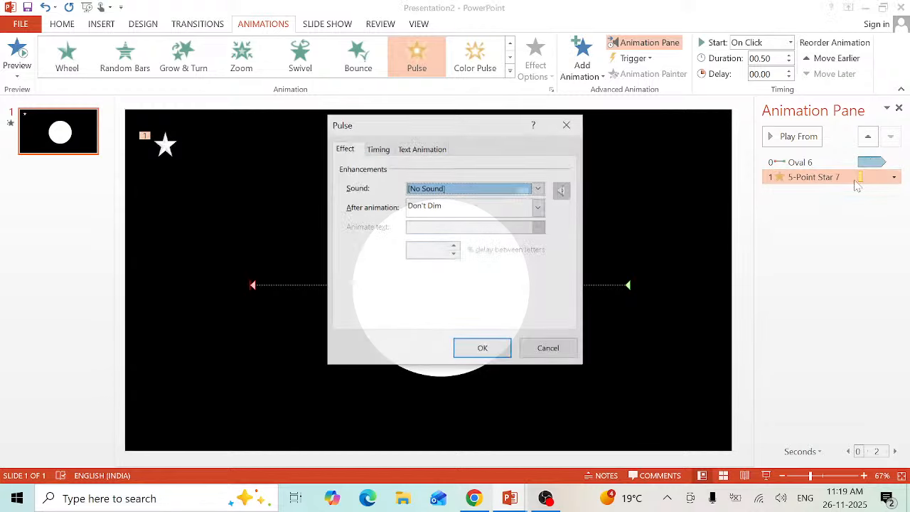
click(381, 149)
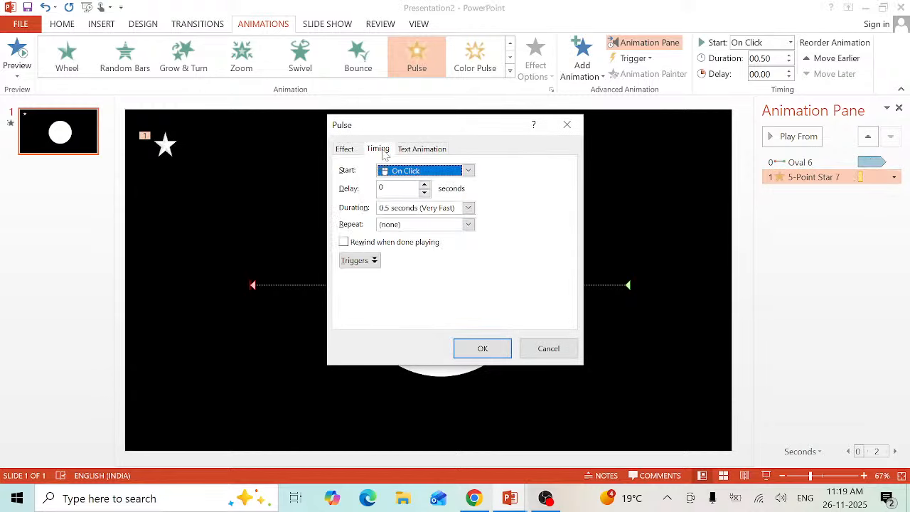
click(425, 171)
click(427, 196)
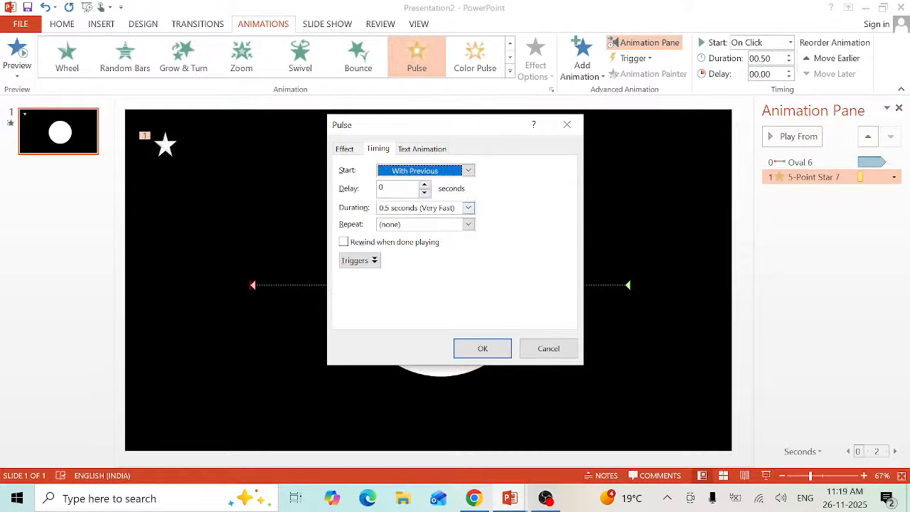
click(467, 207)
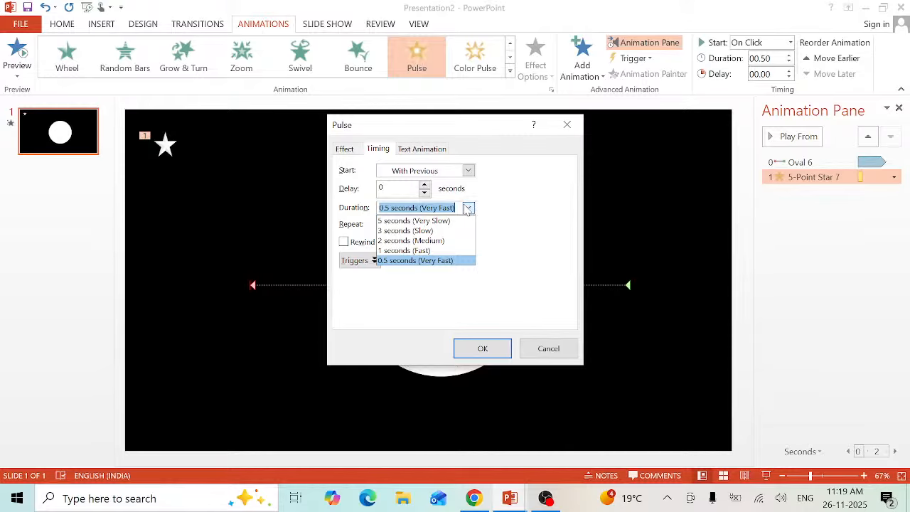
click(462, 261)
click(468, 225)
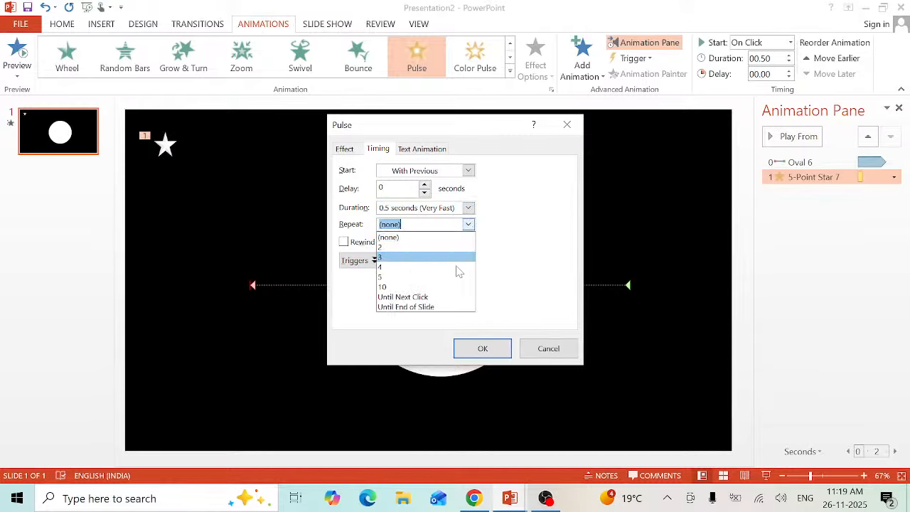
click(433, 307)
click(481, 346)
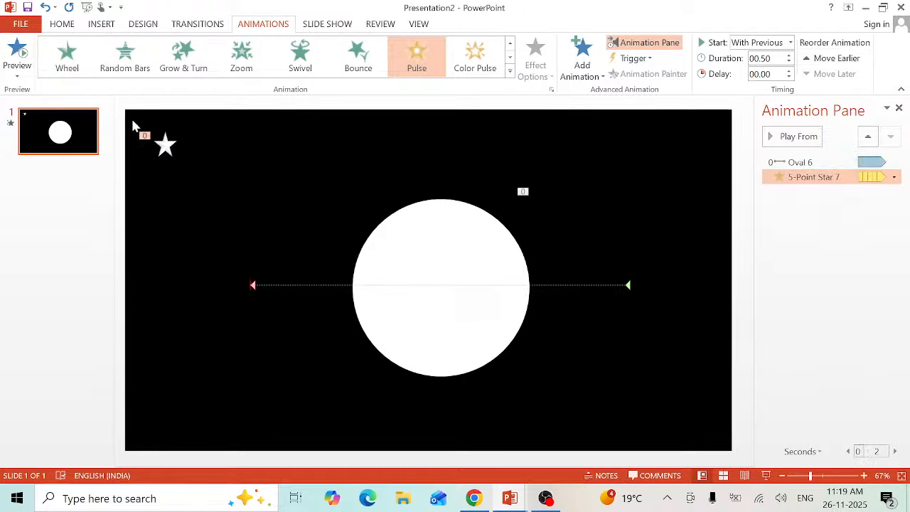
- Duplicate the star to its right and set the copy's Pulse duration to 1 second (Fast)
click(169, 143)
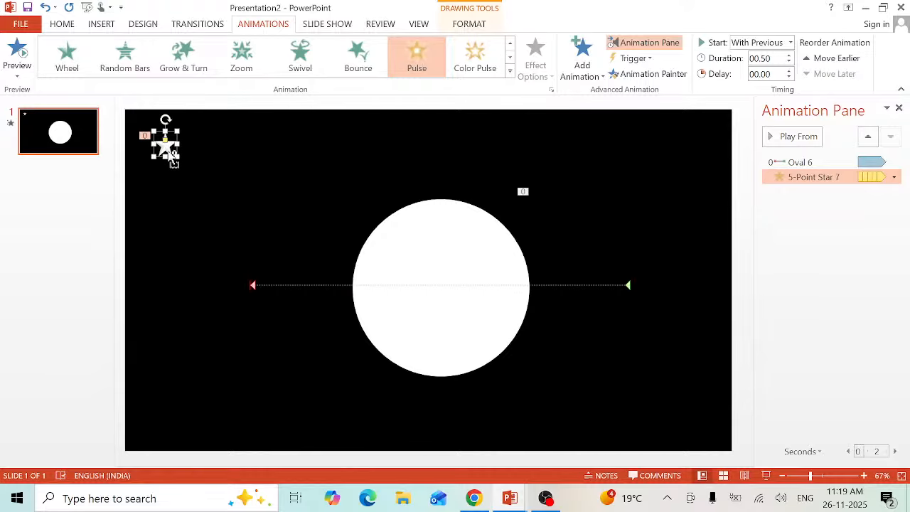
drag(172, 157, 226, 156)
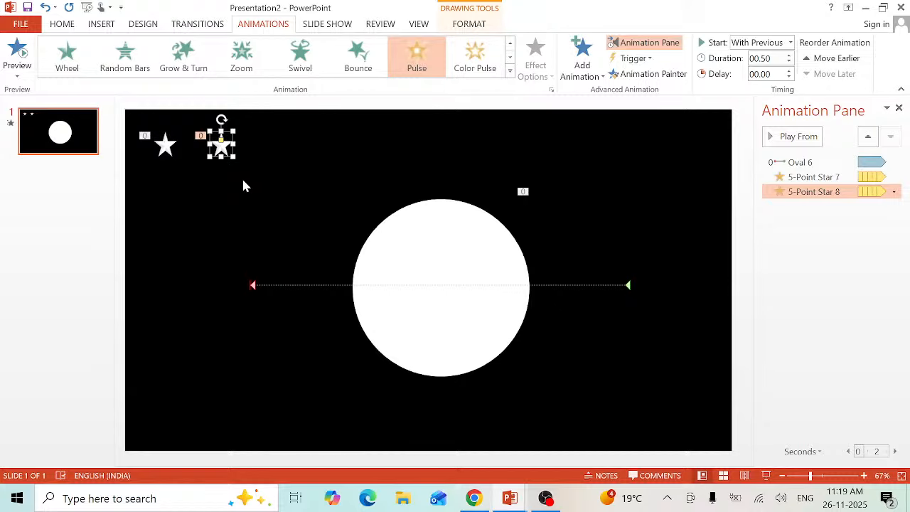
double_click(821, 192)
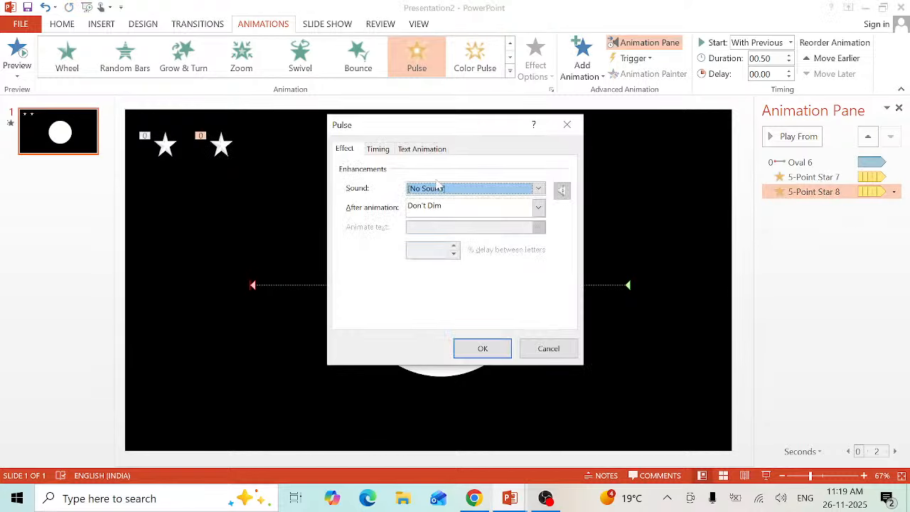
click(378, 149)
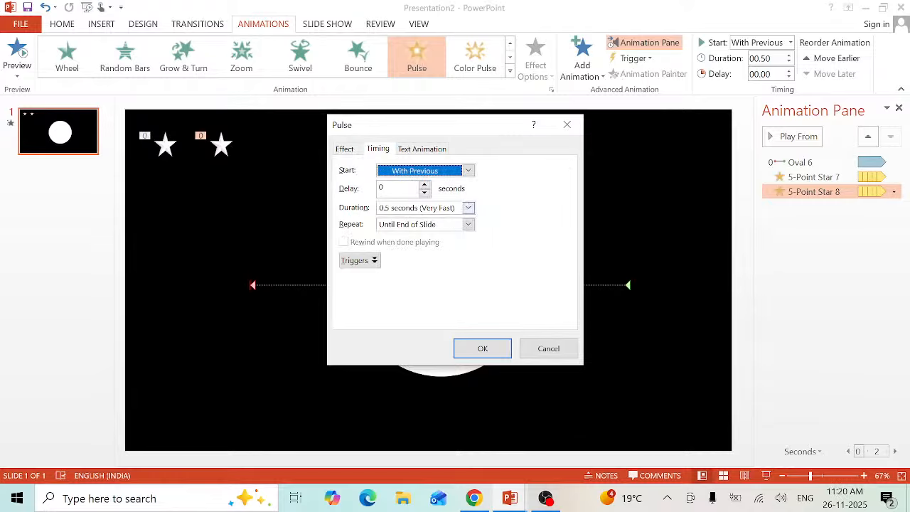
click(468, 207)
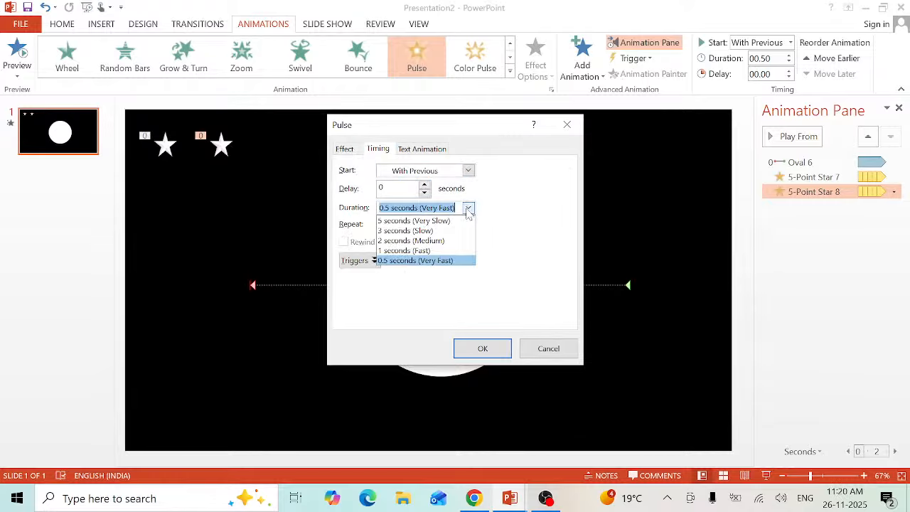
click(439, 251)
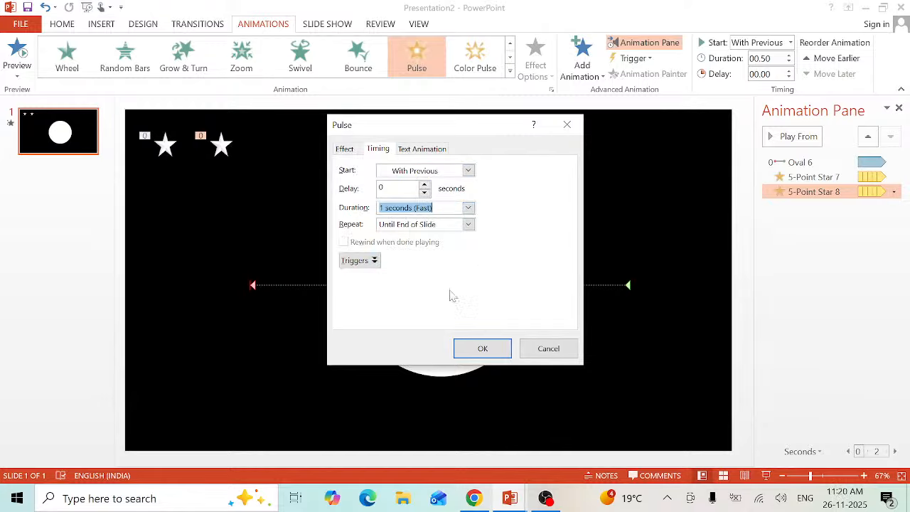
click(479, 347)
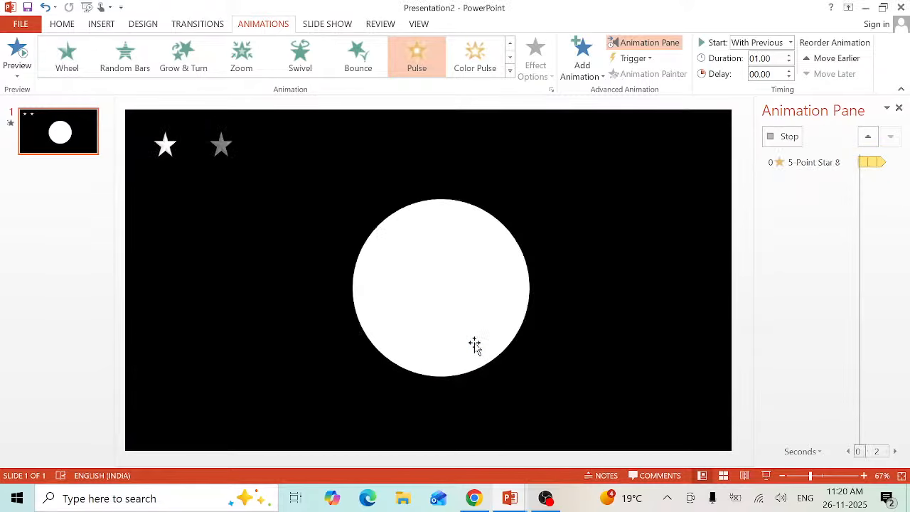
- Place a copy of the second star below and between the first two, with a Pulse duration of 2 seconds (Medium)
click(222, 145)
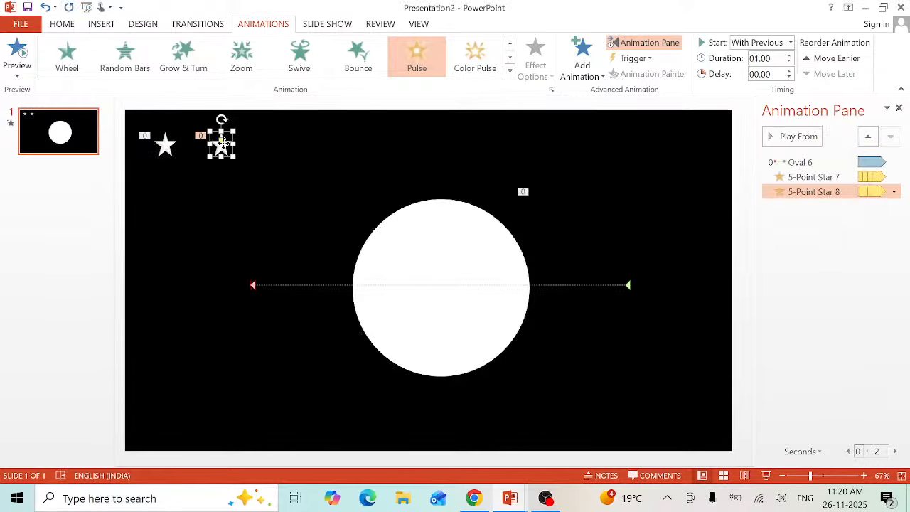
drag(231, 156, 195, 192)
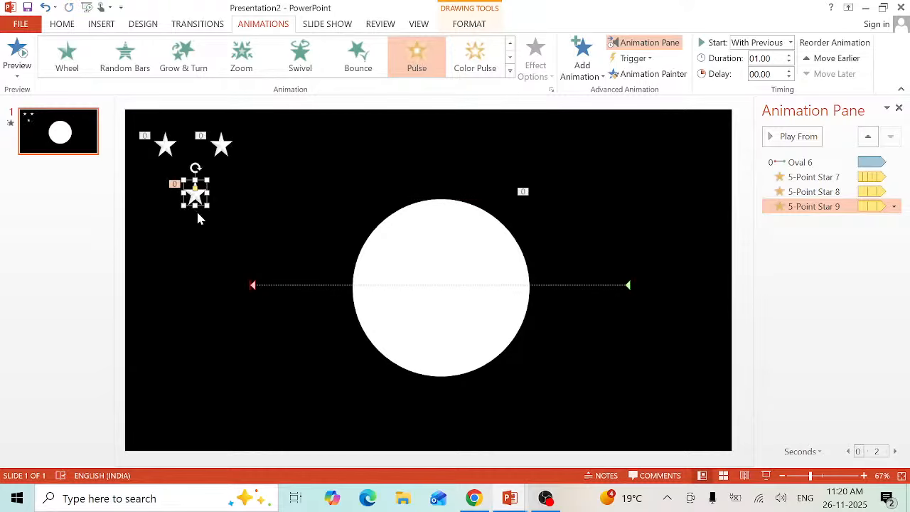
double_click(863, 206)
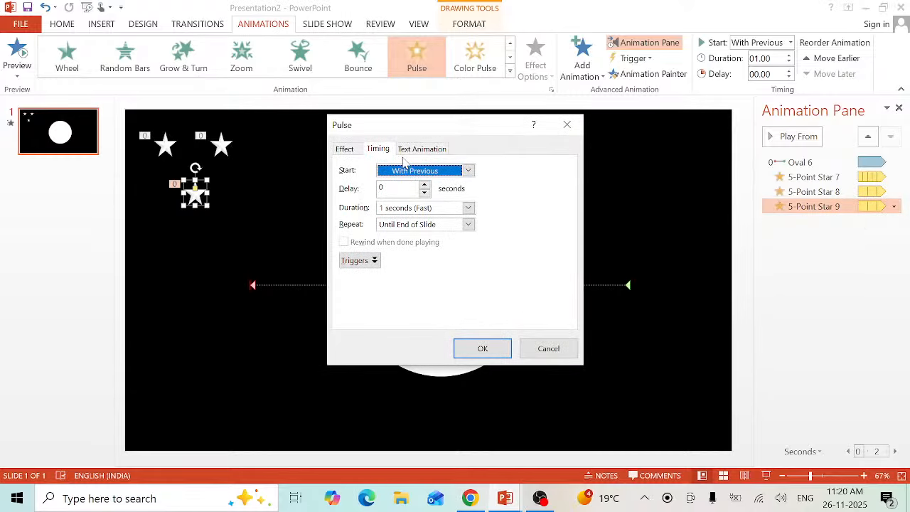
click(469, 208)
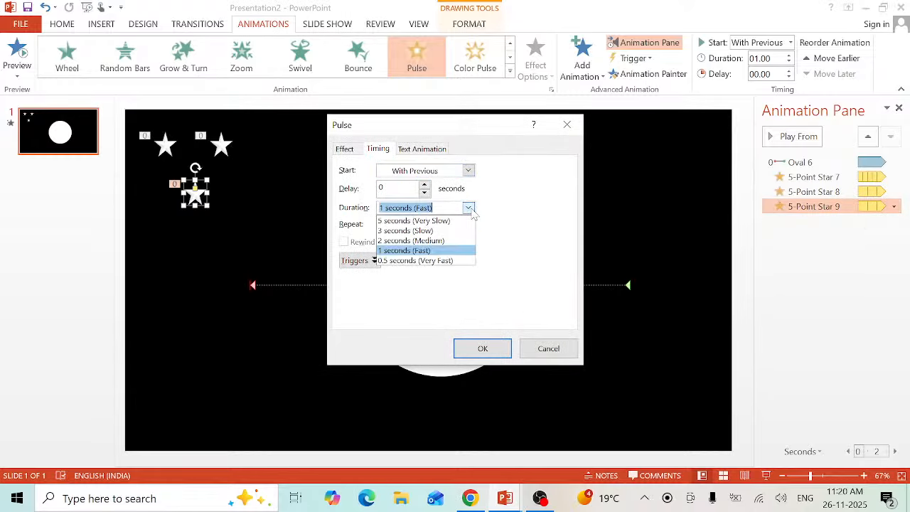
click(450, 242)
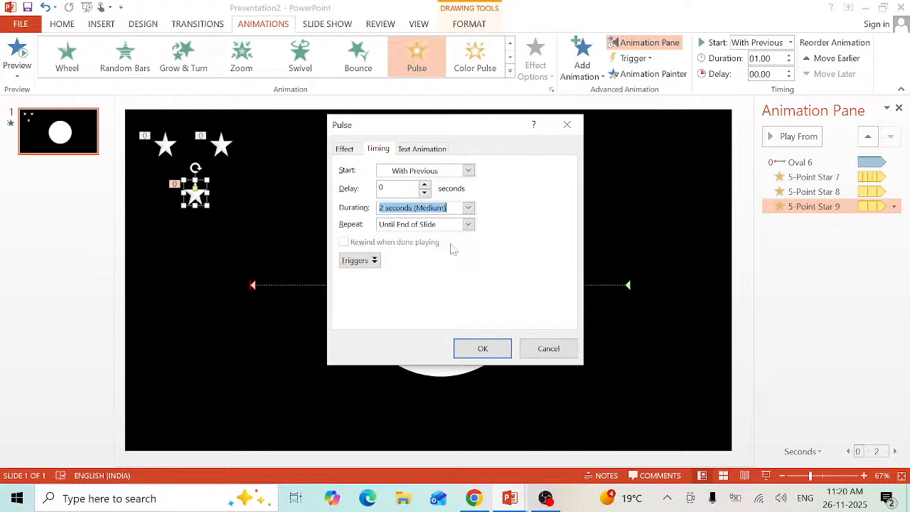
click(482, 348)
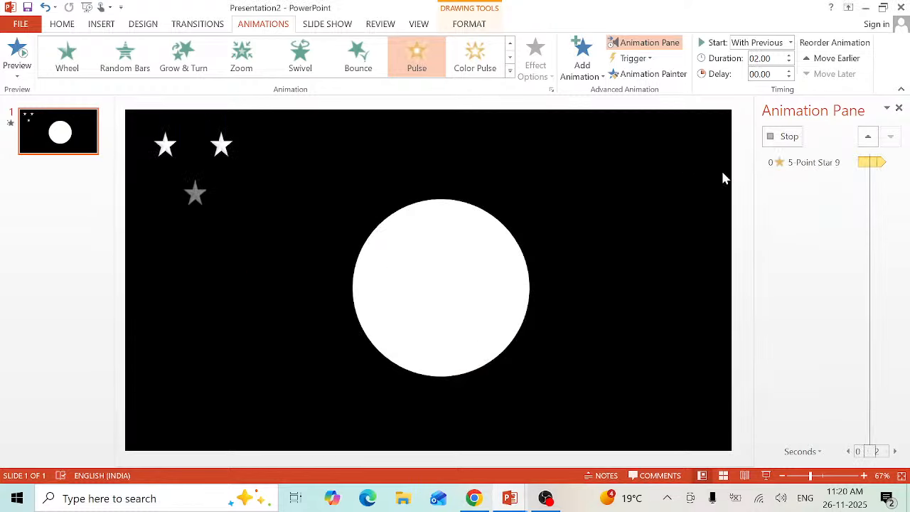
- Duplicate the third star to its right and set the copy's Pulse duration to 3 seconds (Slow)
click(198, 199)
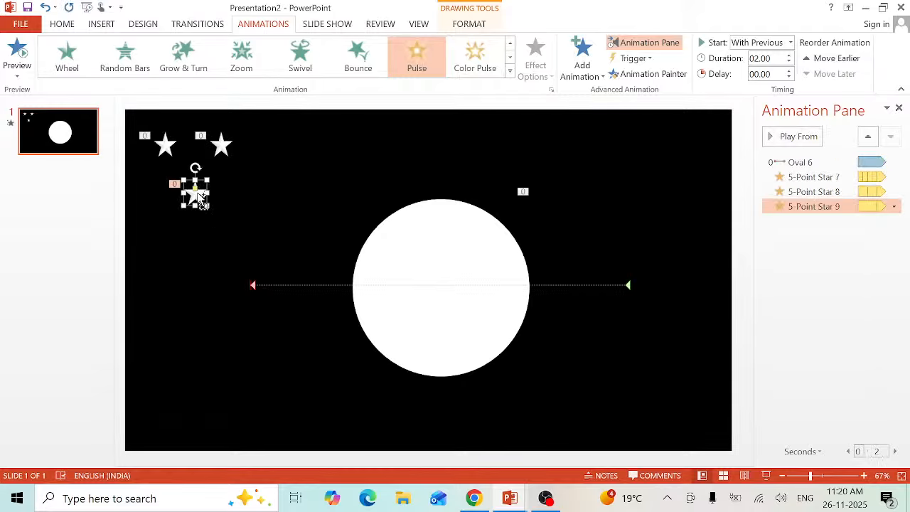
drag(201, 201, 288, 199)
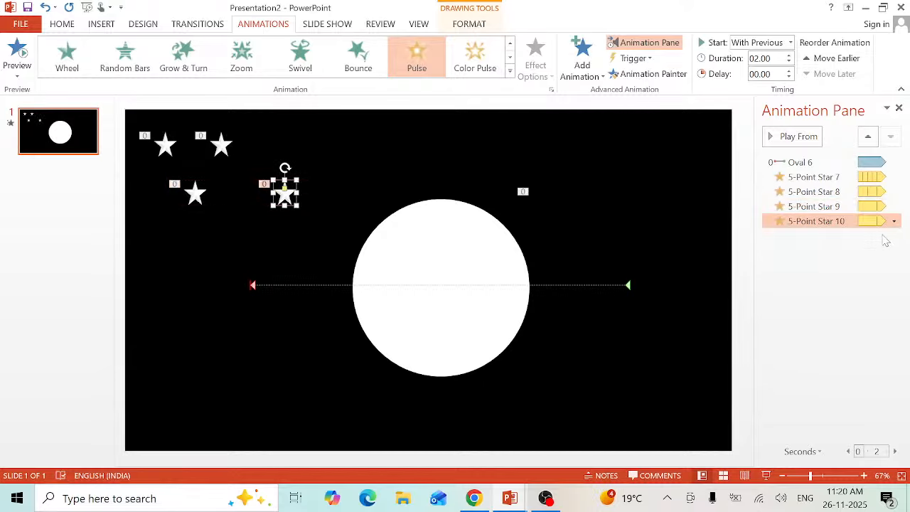
double_click(847, 221)
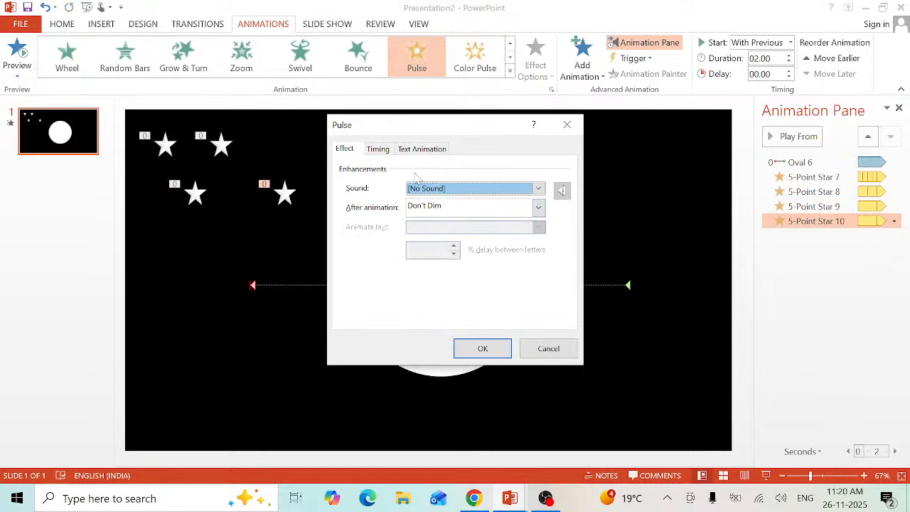
click(377, 149)
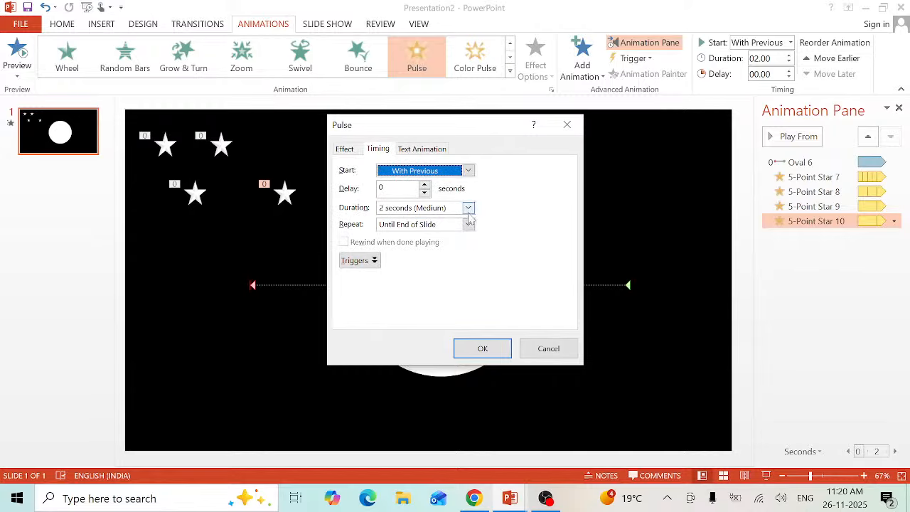
click(468, 207)
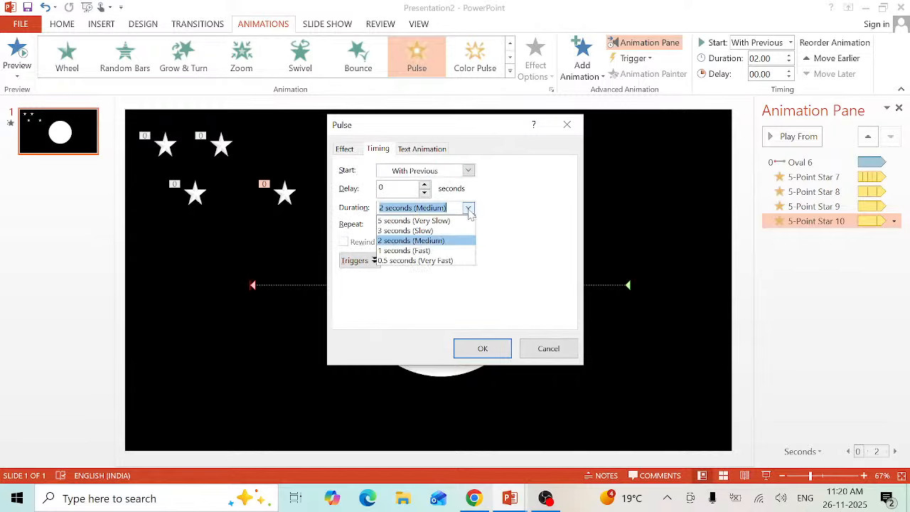
click(434, 229)
click(474, 347)
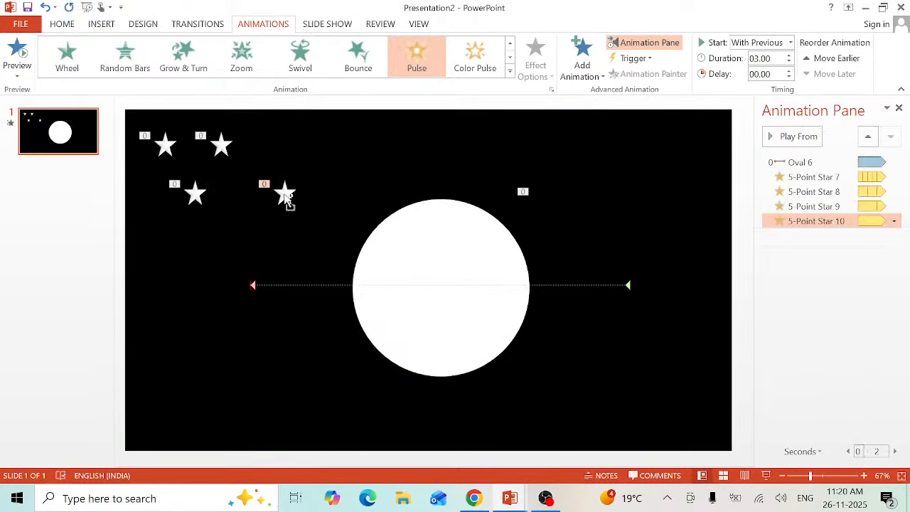
- Place a copy of the fourth star directly above it, with a Pulse duration of 5 seconds (Very Slow)
mouse_move(286, 197)
mouse_down()
mouse_move(331, 142)
mouse_move(285, 130)
mouse_move(288, 144)
mouse_up()
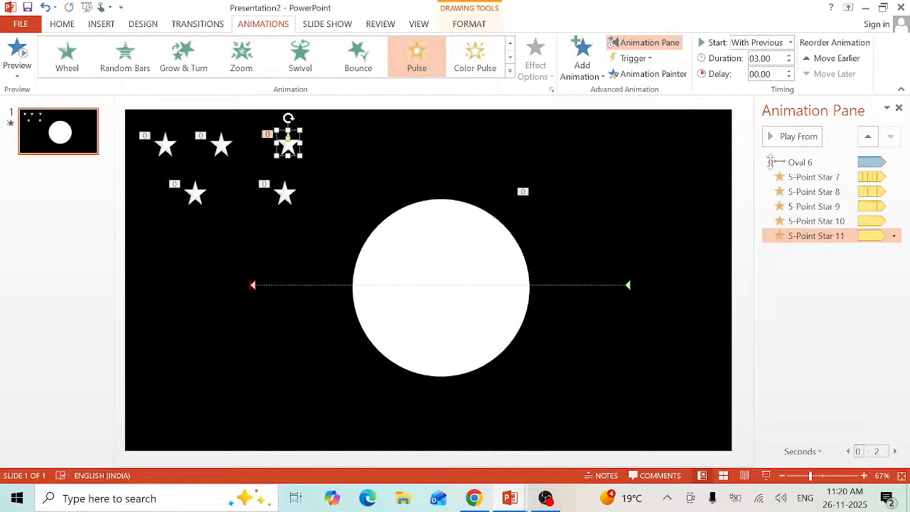
click(811, 234)
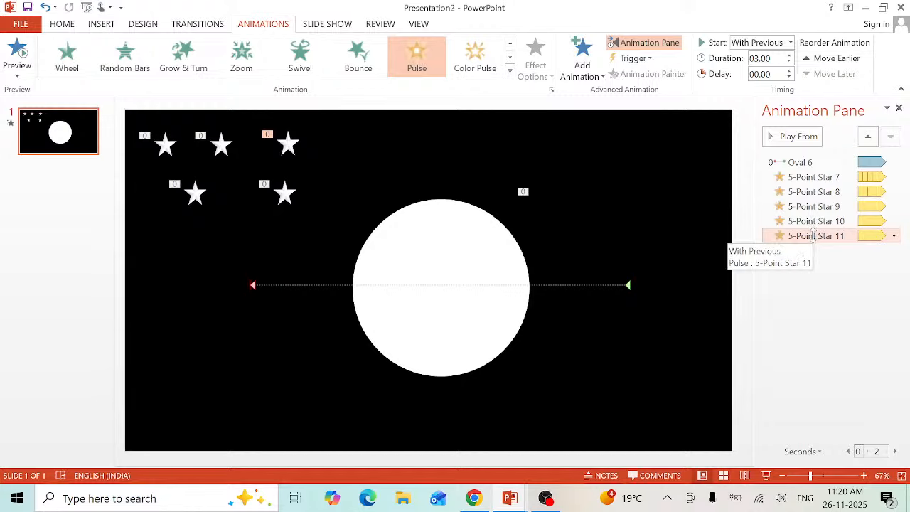
double_click(812, 235)
click(377, 148)
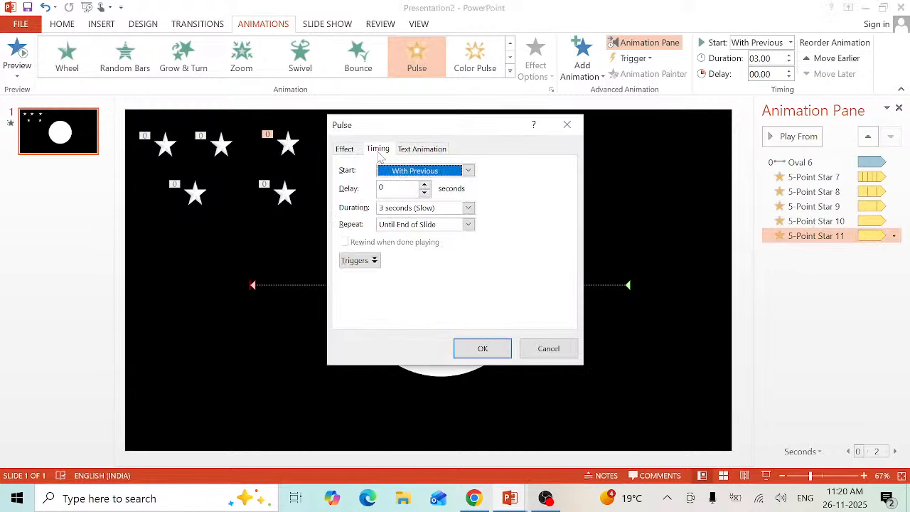
click(467, 207)
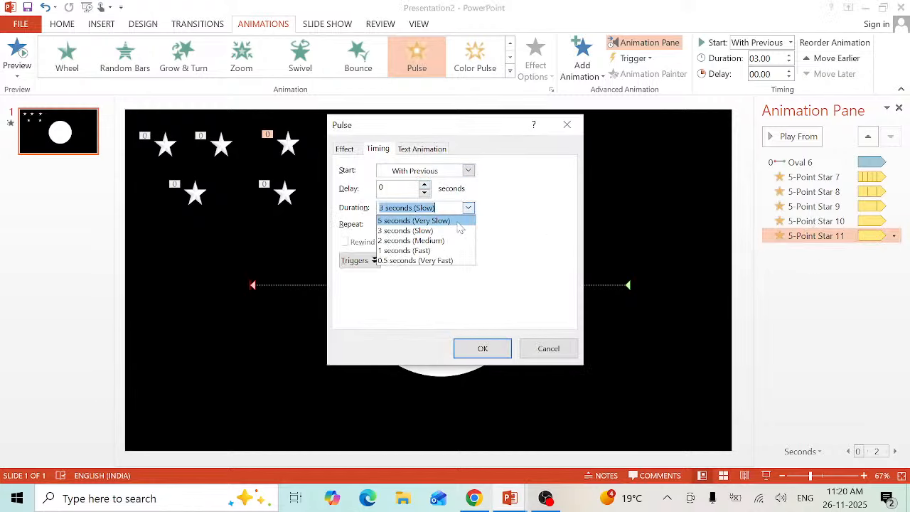
click(458, 221)
click(476, 348)
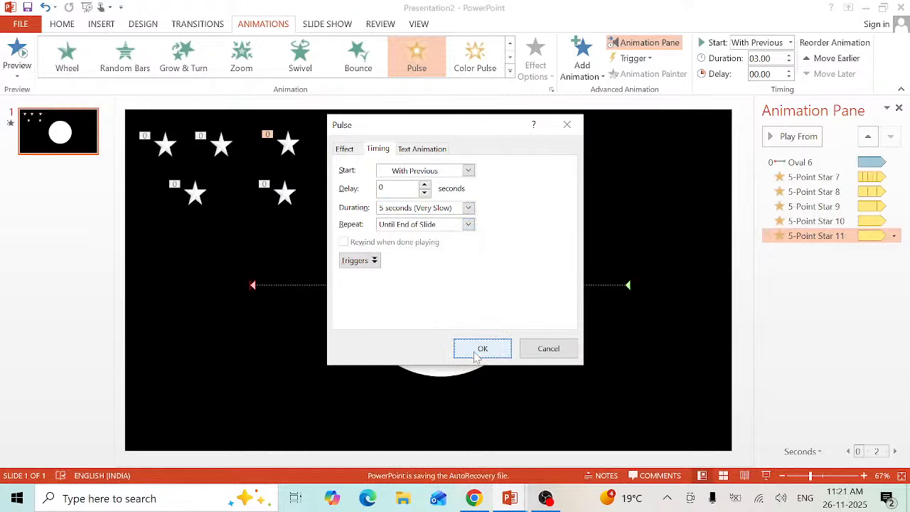
click(481, 348)
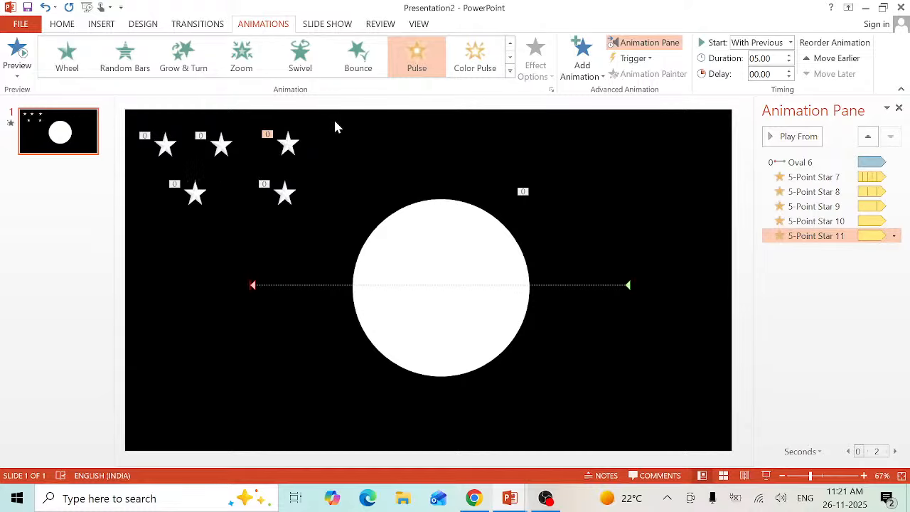
- Duplicate all five stars together and place the copies beside the originals, along the slide's upper edge
drag(334, 121, 144, 238)
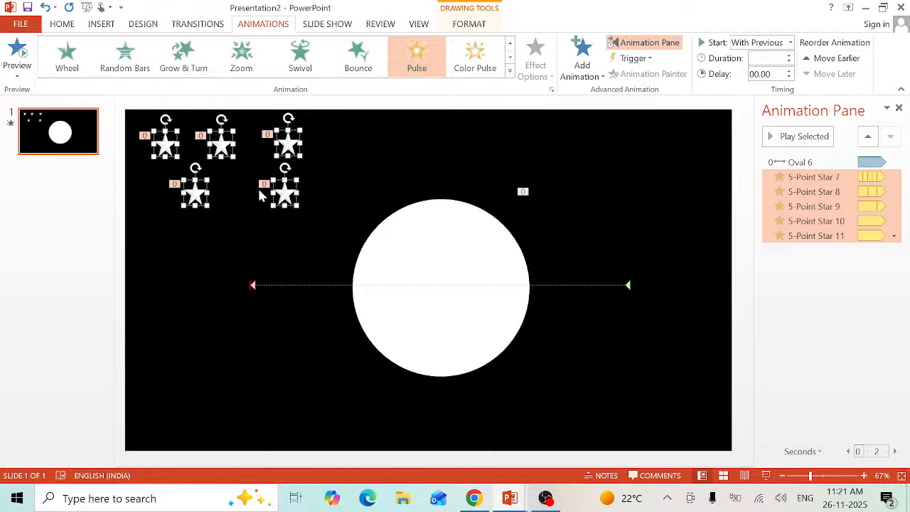
drag(225, 145, 249, 173)
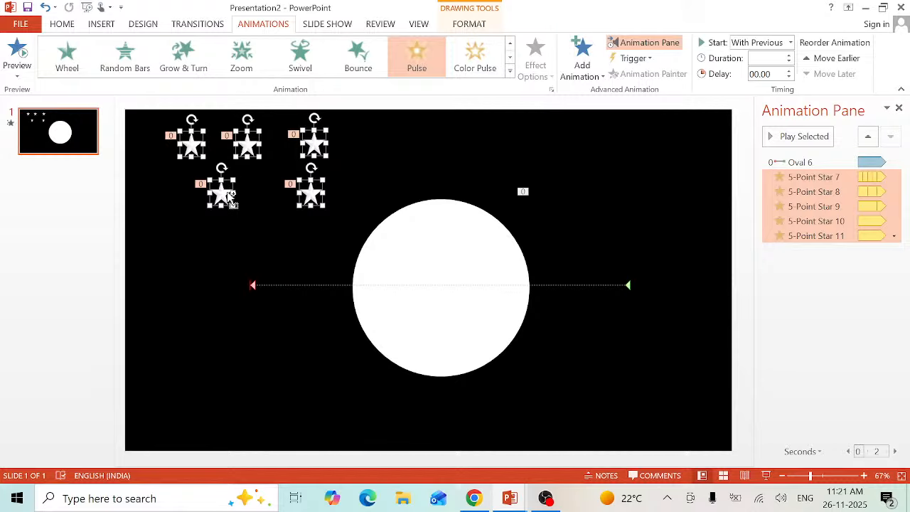
key(ctrl+z)
drag(226, 148, 397, 179)
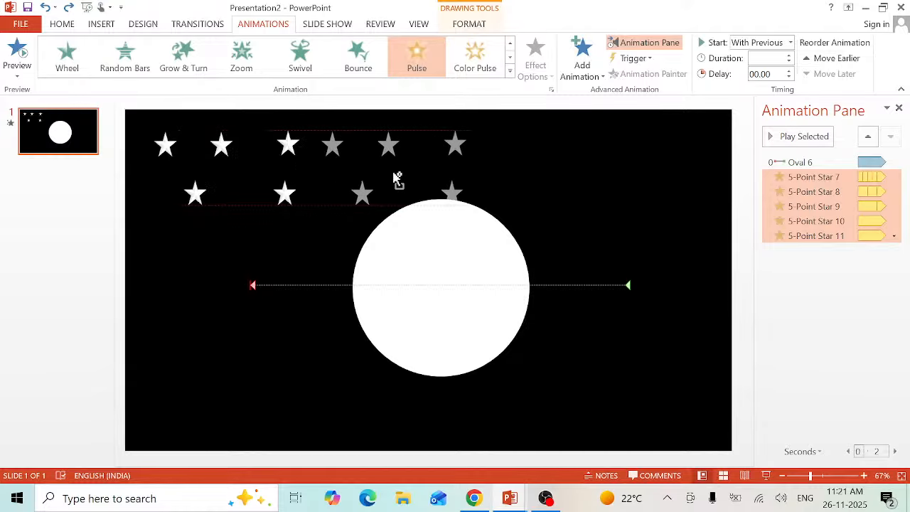
drag(397, 178, 395, 178)
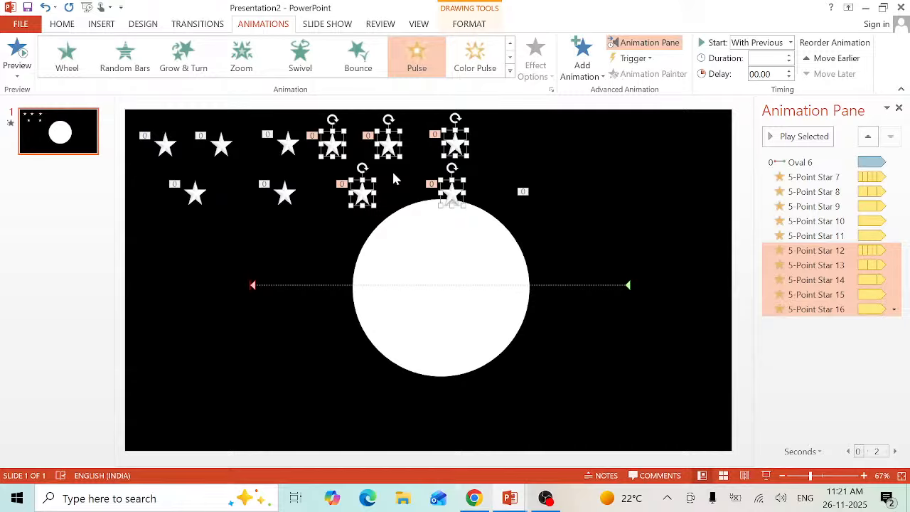
- Scatter the five copied stars irregularly among the originals and above the moon
click(567, 159)
drag(444, 190, 242, 170)
drag(387, 149, 509, 189)
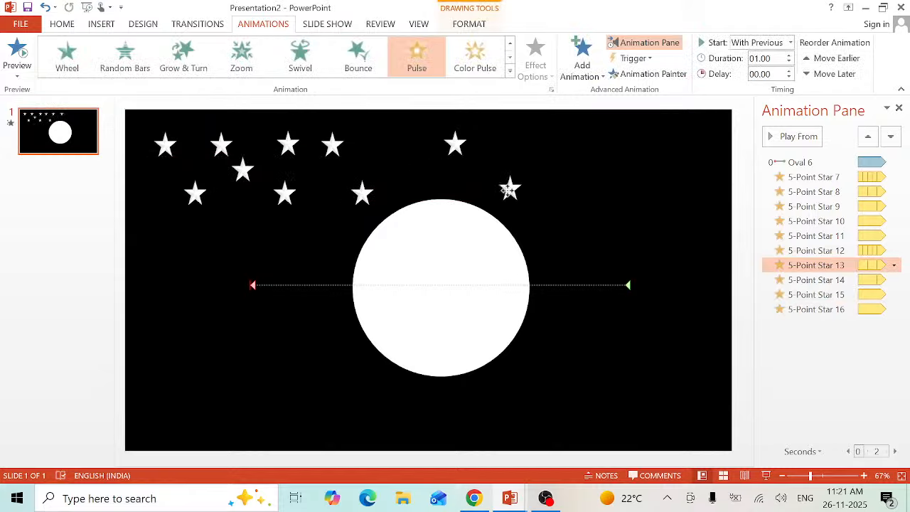
drag(331, 146, 360, 145)
drag(356, 191, 341, 202)
drag(452, 145, 406, 176)
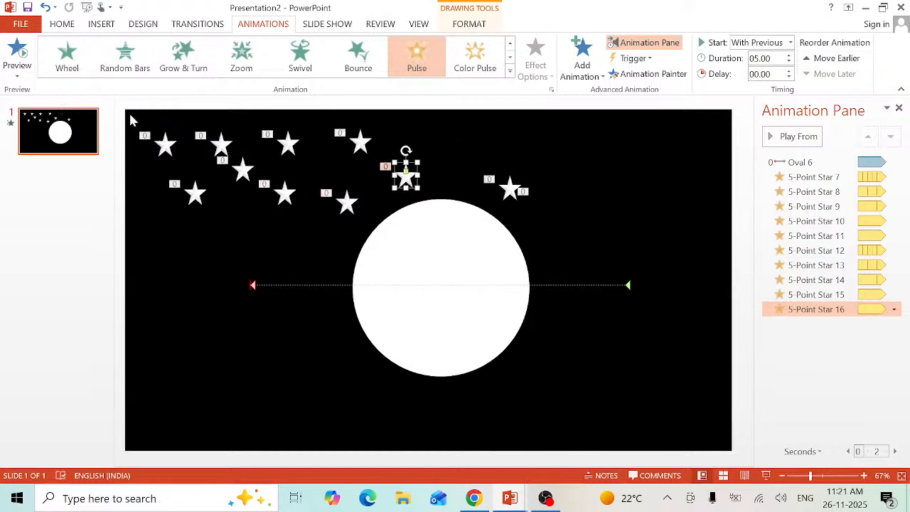
- Duplicate all ten stars together and shift the copies toward the slide's right side
drag(130, 115, 584, 225)
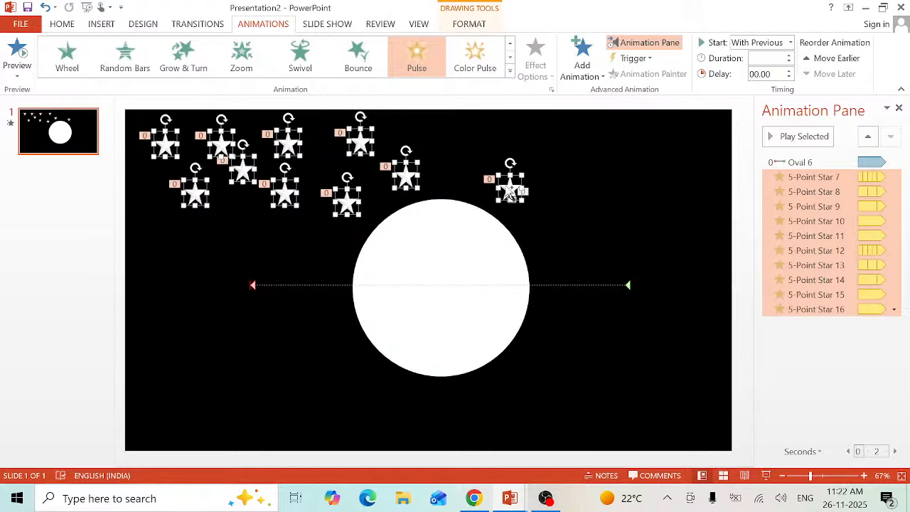
drag(375, 140, 536, 153)
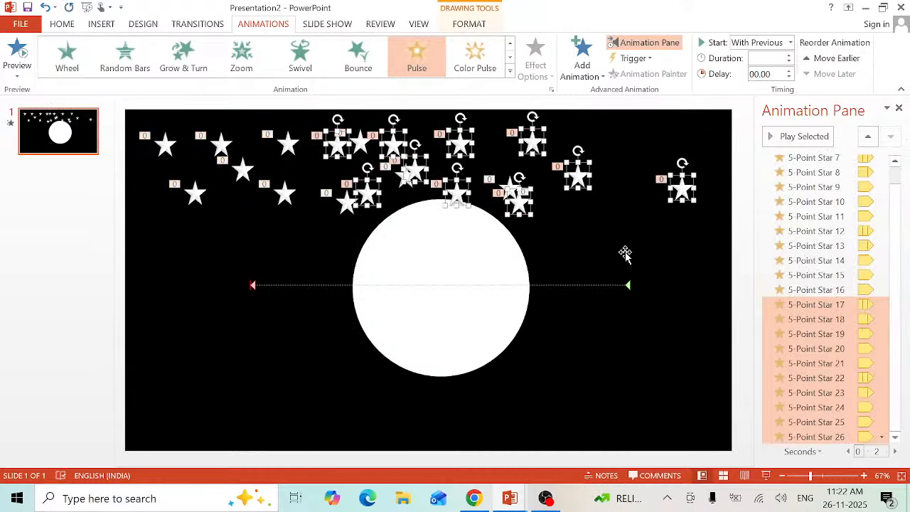
click(628, 224)
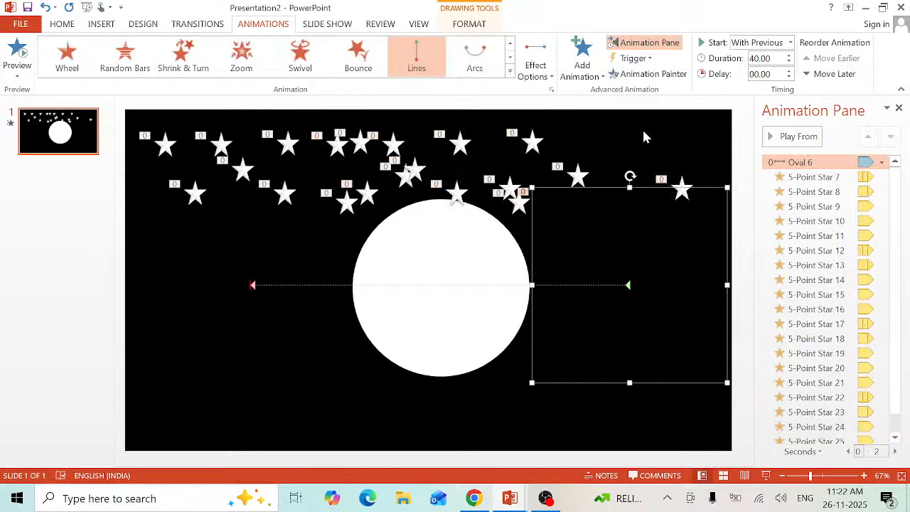
click(593, 153)
- Move two crowded stars from above the moon into the emptier sky at the slide's upper right
double_click(358, 141)
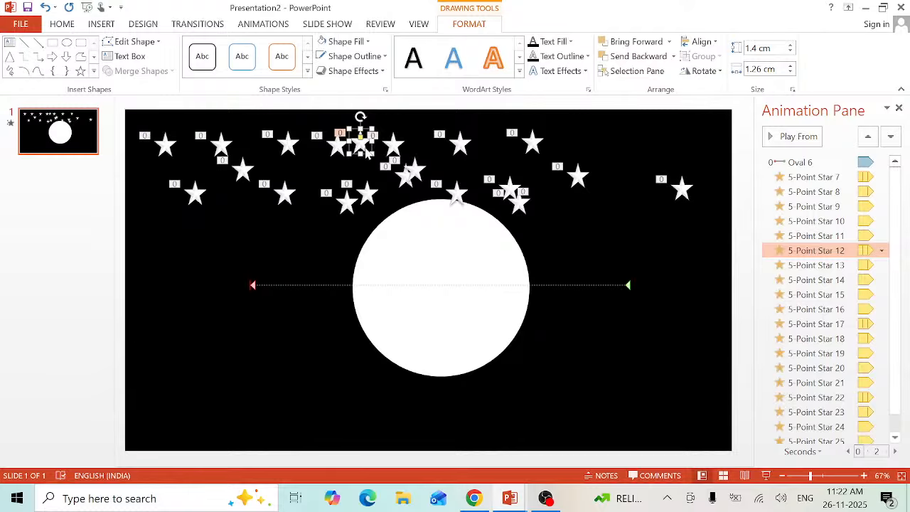
drag(363, 145, 623, 133)
drag(411, 173, 594, 216)
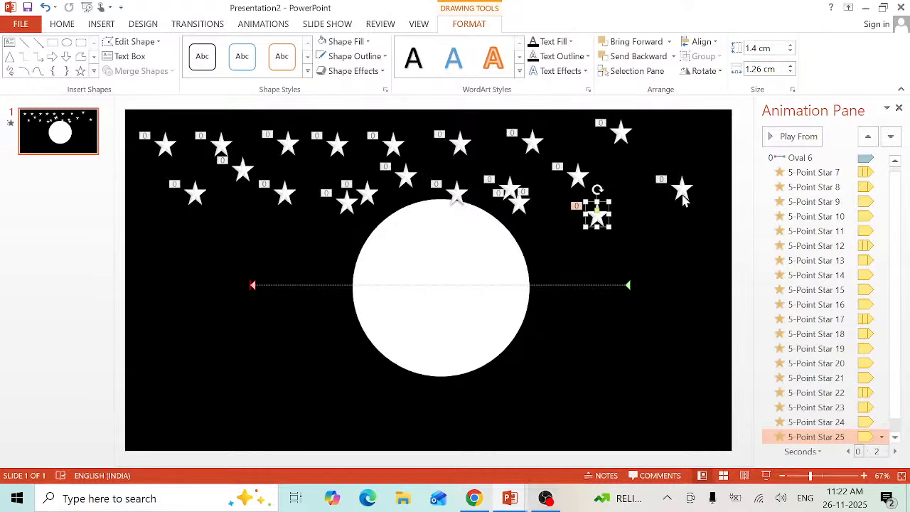
click(673, 264)
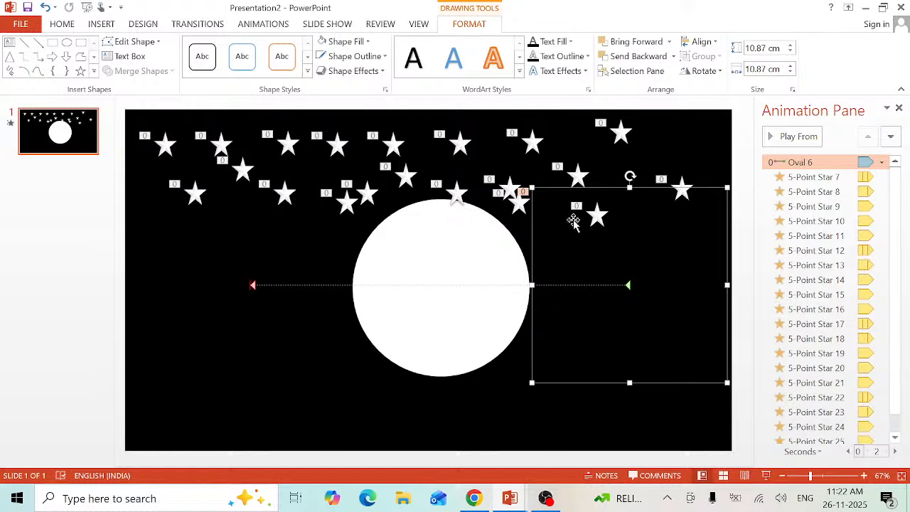
click(597, 217)
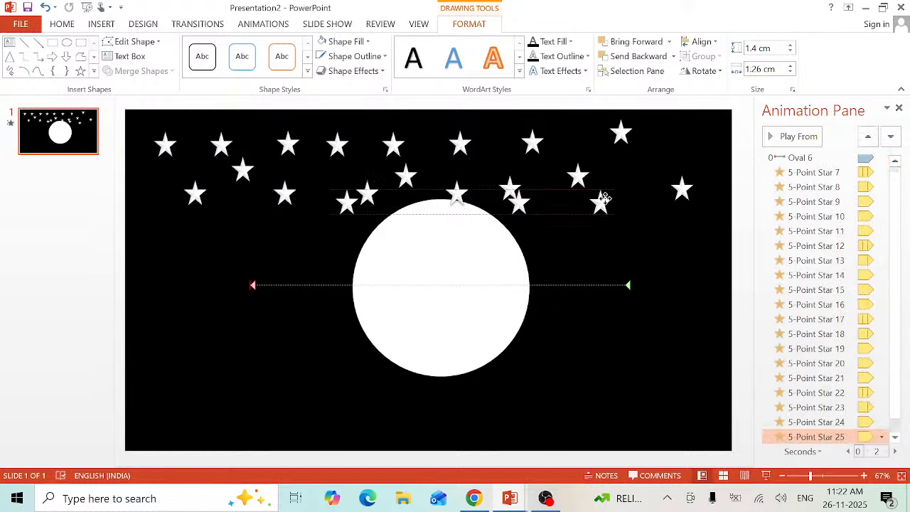